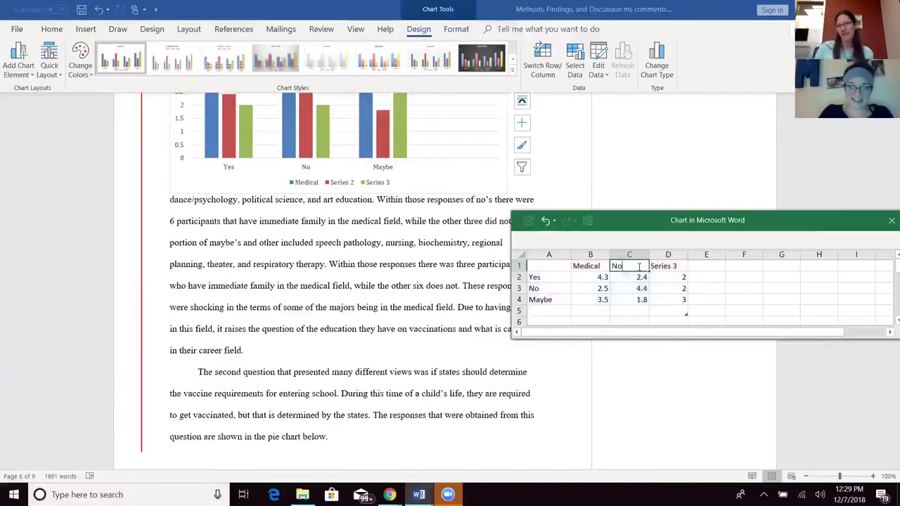
pyautogui.write('n-Me')
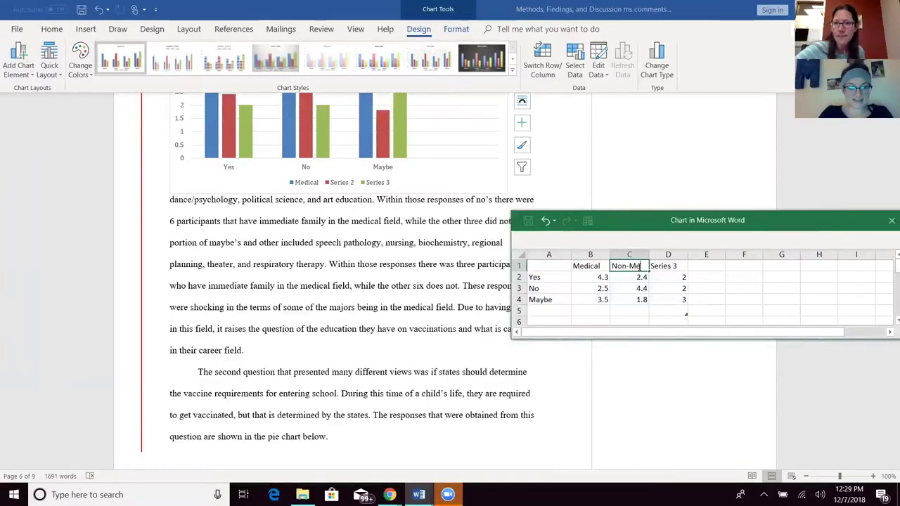
pyautogui.write('dical')
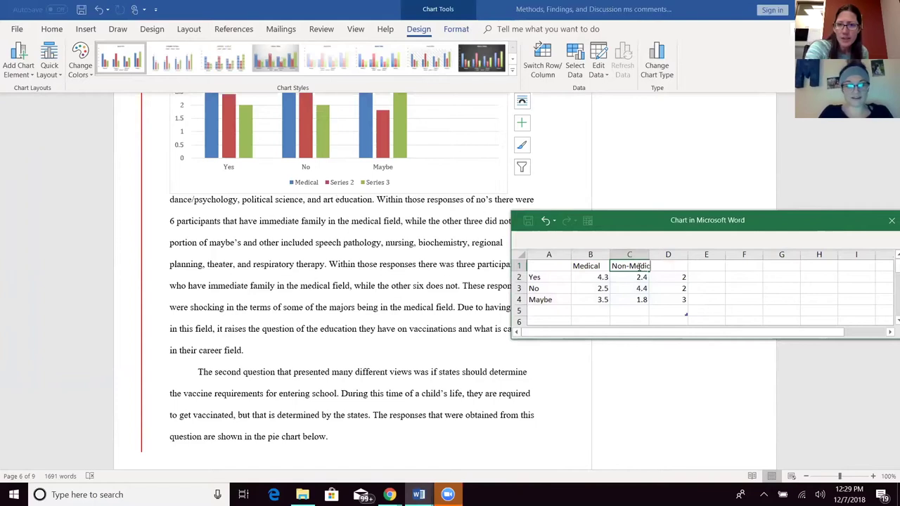
# - Commit 'Non-Medical' as the second series name in cell C1 of the data sheet
pyautogui.click(642, 372)
# - Delete the third series' header and its Yes, No and Maybe values in cells D1–D4
pyautogui.click(604, 280)
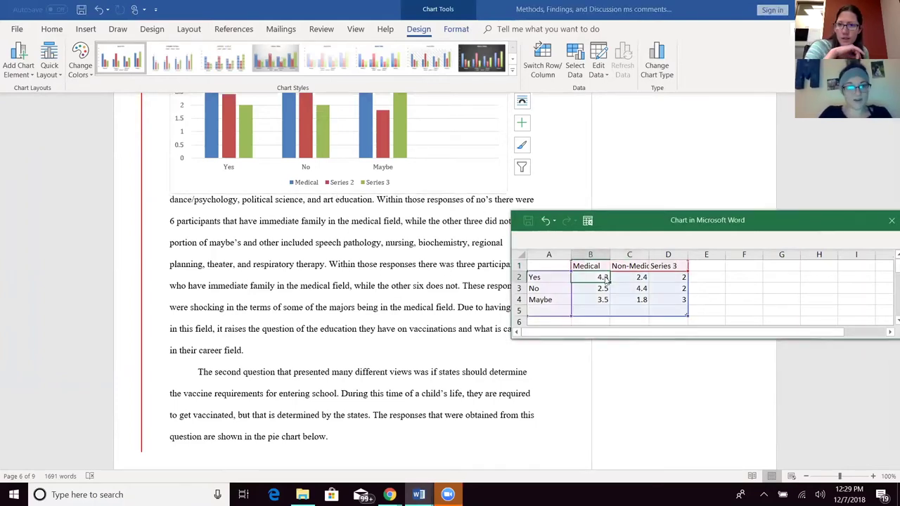
pyautogui.doubleClick(673, 267)
pyautogui.press('BackSpace')
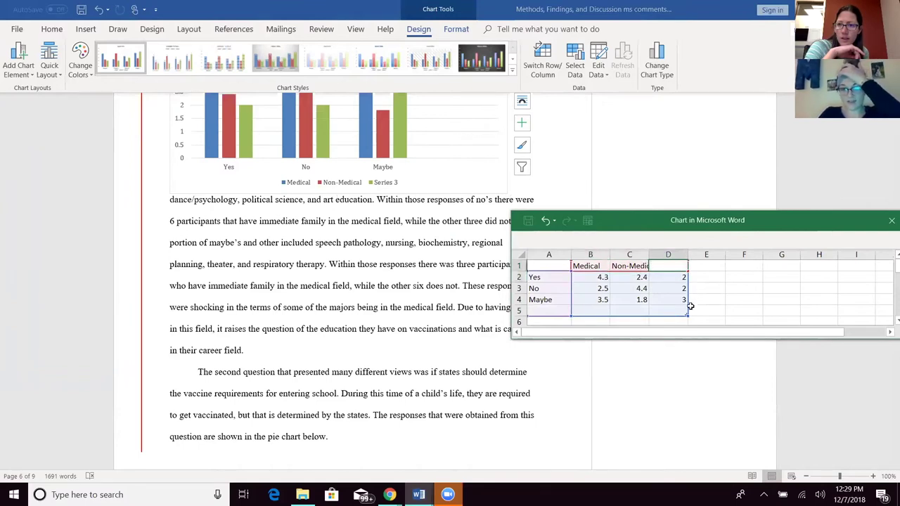
pyautogui.click(682, 301)
pyautogui.press('Delete')
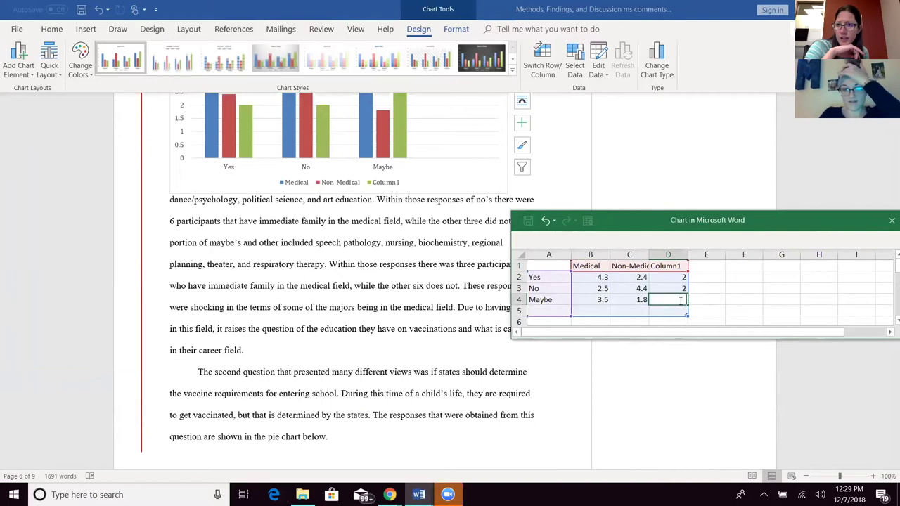
pyautogui.click(680, 289)
pyautogui.press('Delete')
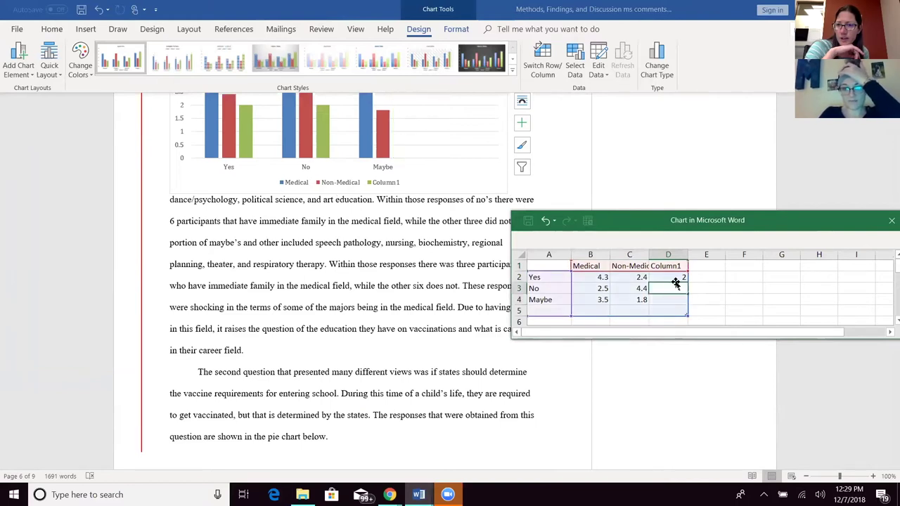
pyautogui.press('Delete')
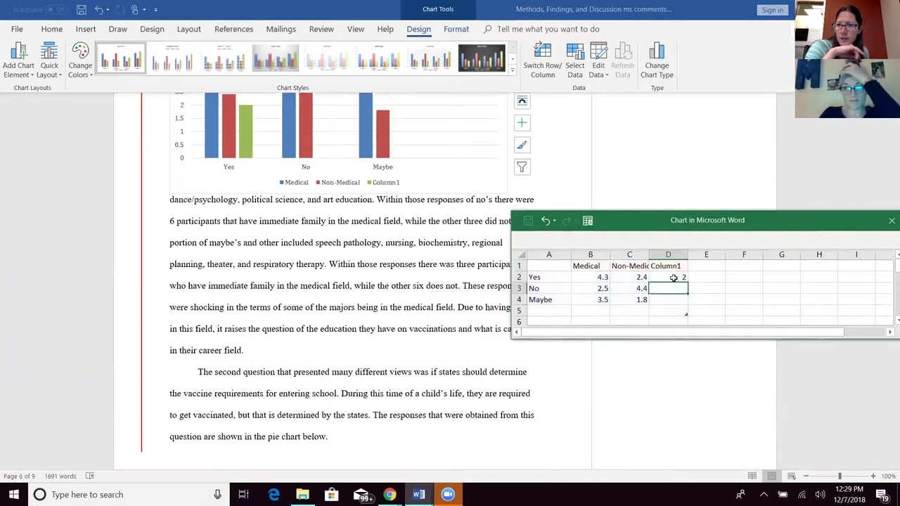
pyautogui.click(673, 278)
pyautogui.press('Delete')
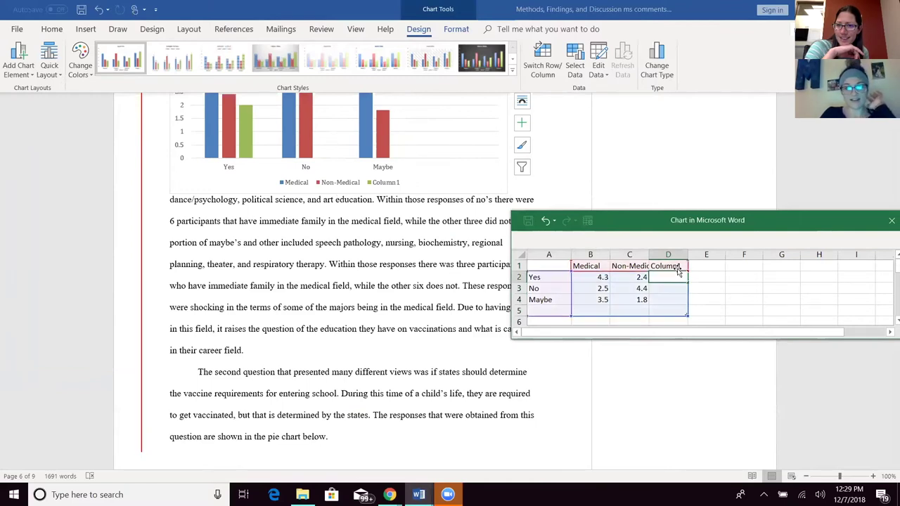
pyautogui.click(669, 267)
pyautogui.press('Delete')
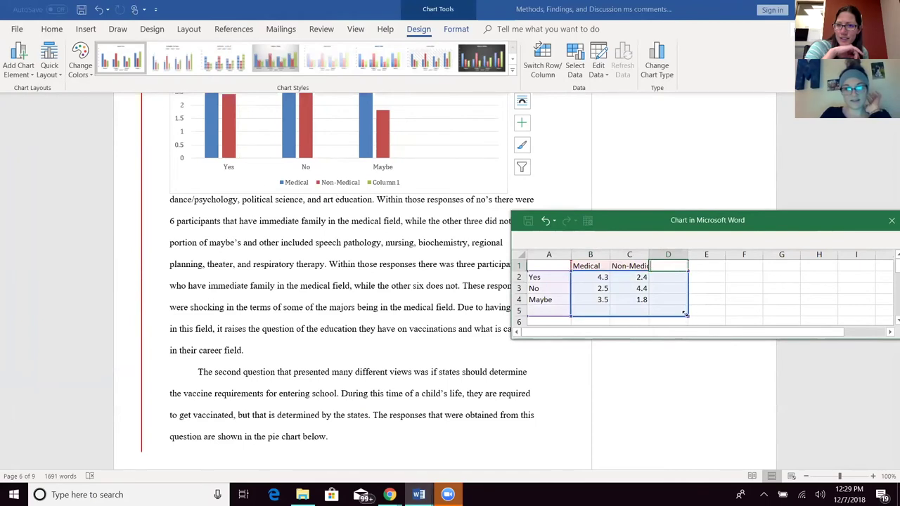
# - Shrink the chart data range to A1:C4, dropping column D and empty row 5
pyautogui.moveTo(685, 314); pyautogui.dragTo(657, 313)
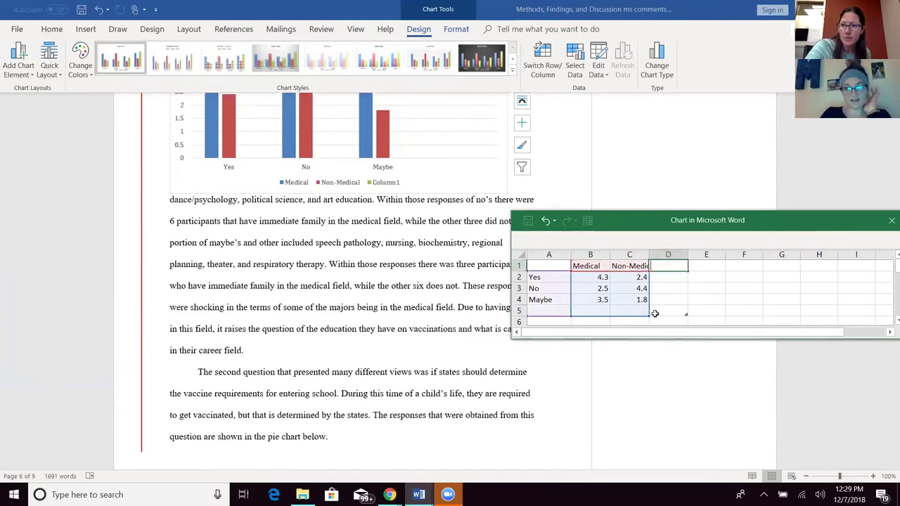
pyautogui.moveTo(652, 315); pyautogui.dragTo(648, 308)
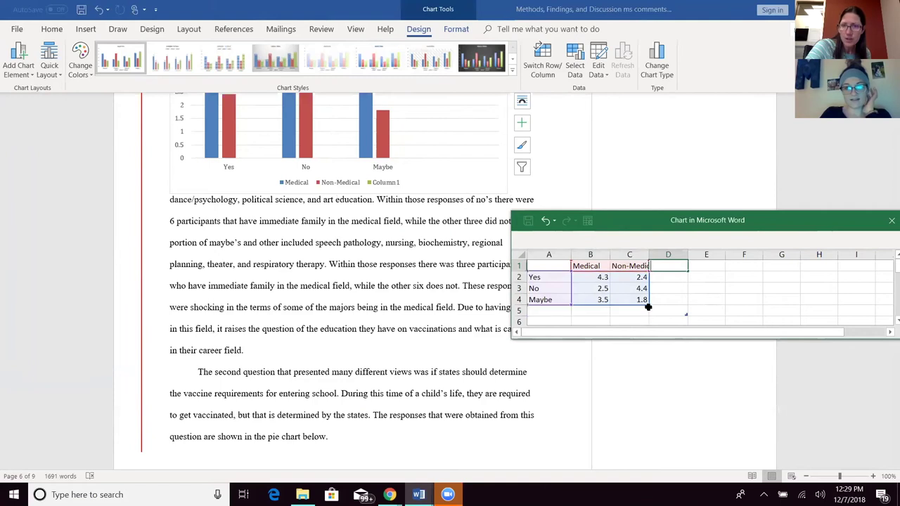